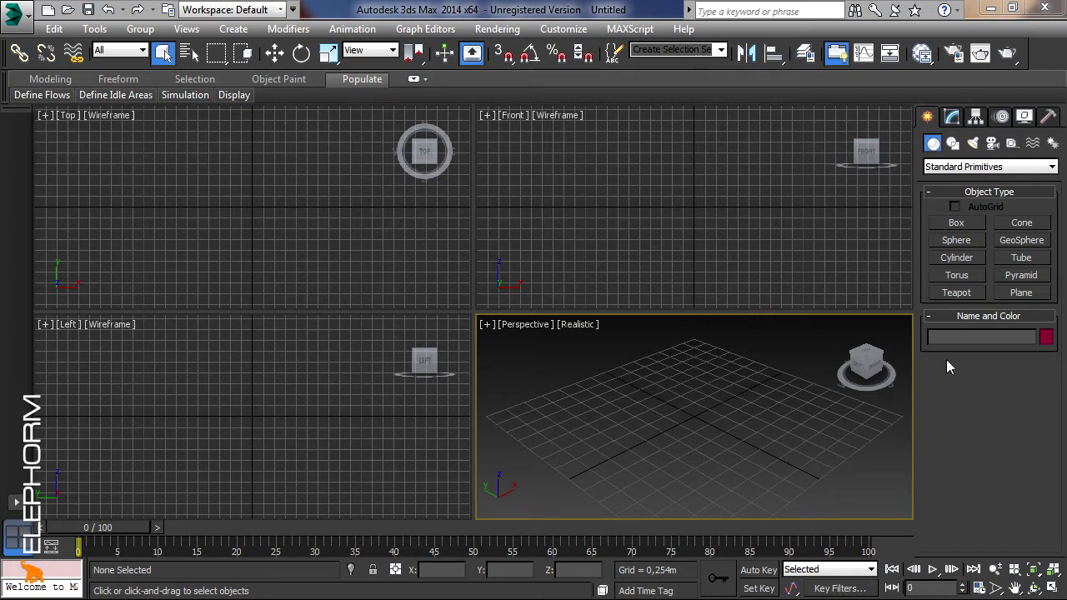
- Create a box in the Top viewport, about 0.92 m long, 1.52 m wide and 0.47 m high
{"action": "left_click", "coordinate": [957, 222]}
{"action": "left_click_drag", "start_coordinate": [224, 190], "coordinate": [287, 226]}
{"action": "left_click", "coordinate": [283, 209]}
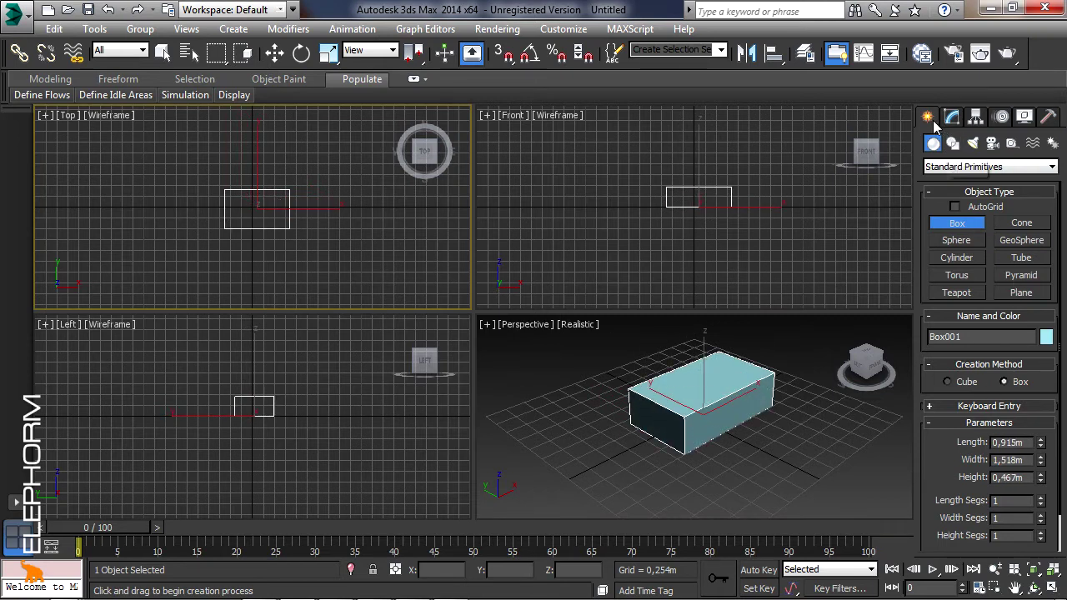
- Place a text spline with the default text over the box in the Top viewport
{"action": "left_click", "coordinate": [952, 143]}
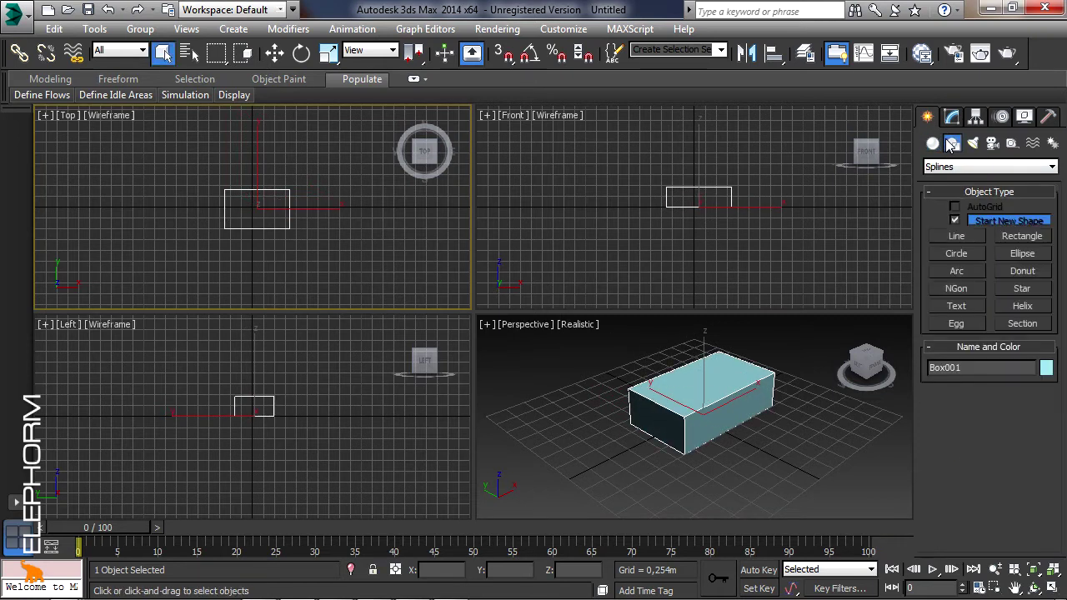
{"action": "left_click", "coordinate": [966, 306]}
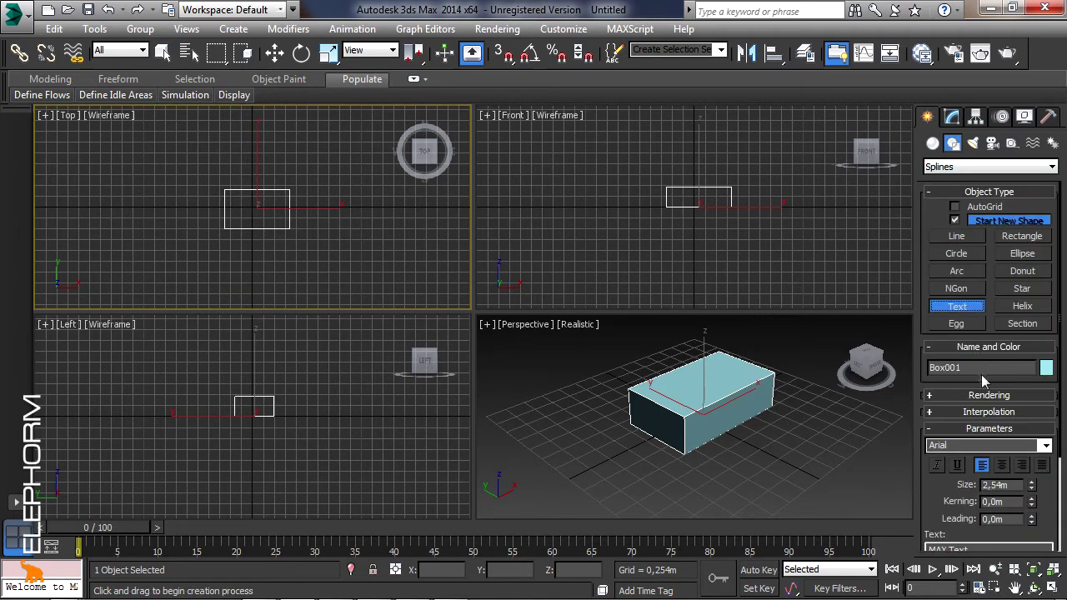
{"action": "scroll", "coordinate": [968, 504], "scroll_direction": "down", "scroll_amount": 3}
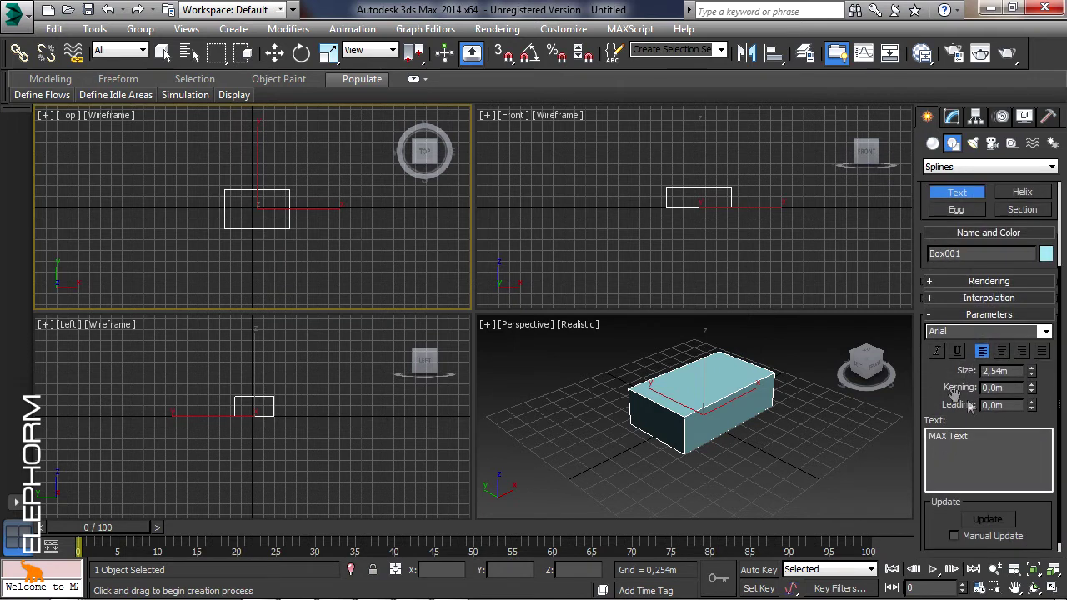
{"action": "left_click_drag", "start_coordinate": [246, 206], "coordinate": [262, 216]}
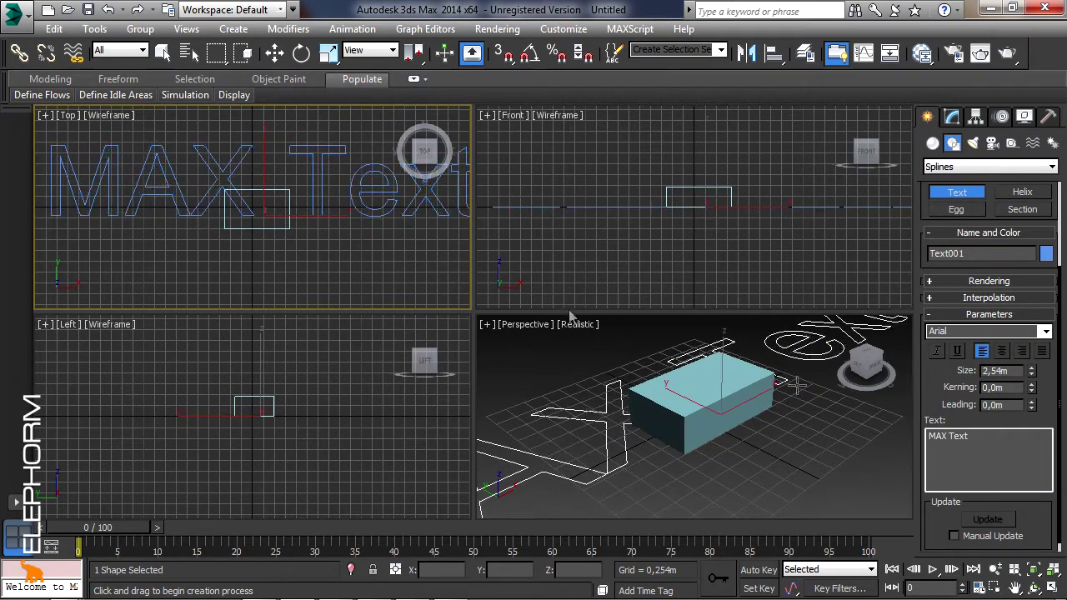
- Change the text to J and reduce its size until the letter fits within the box outline
{"action": "triple_click", "coordinate": [987, 440]}
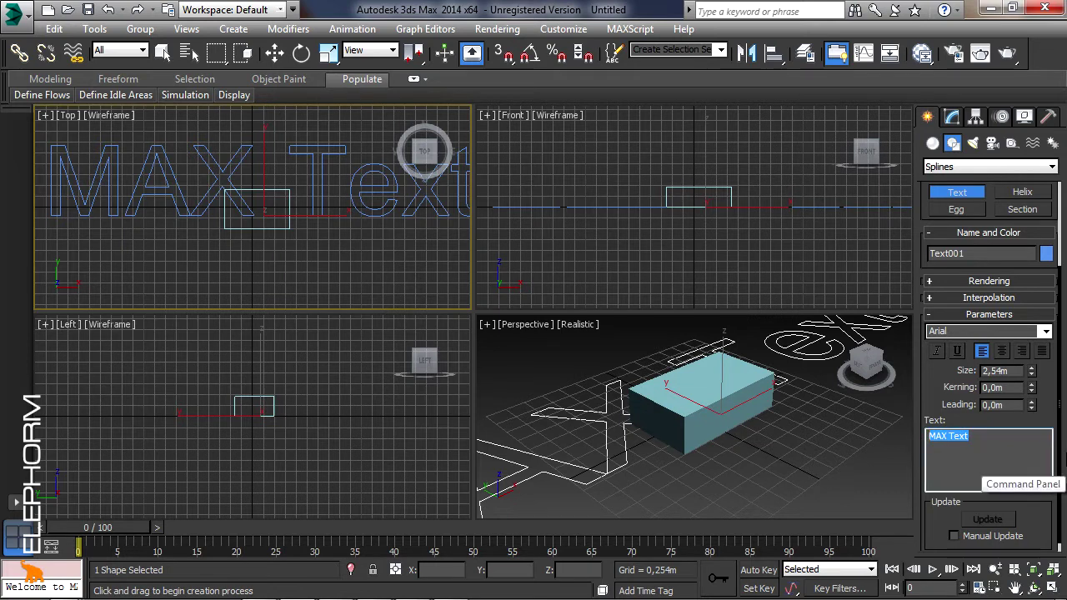
{"action": "type", "text": "J"}
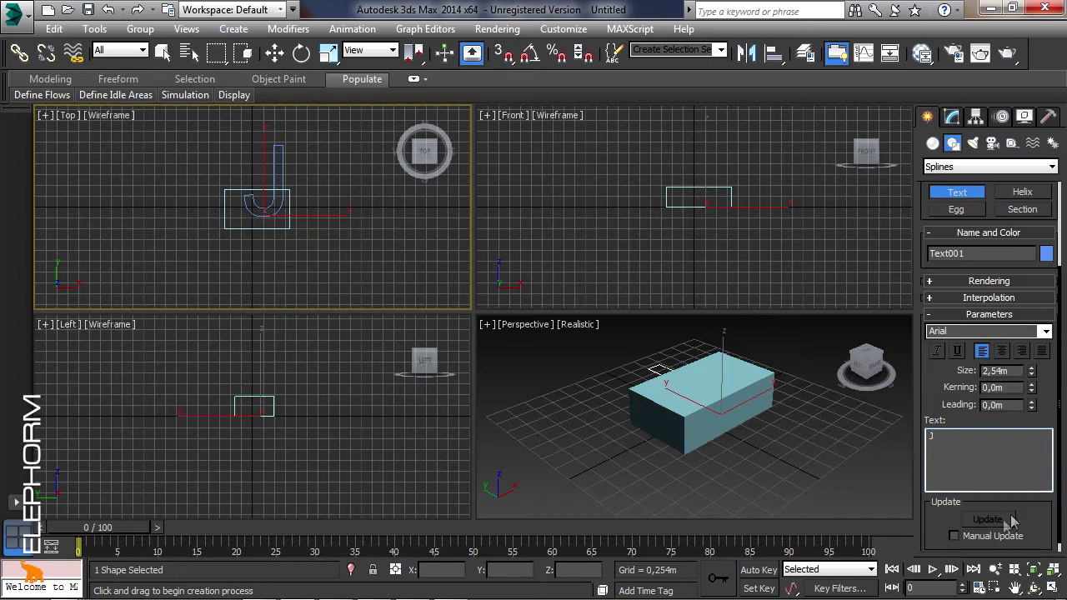
{"action": "left_click_drag", "start_coordinate": [1031, 377], "coordinate": [1034, 430]}
- Raise the J text above the box to a Z height of about 0.61 m in the Left viewport
{"action": "middle_click_drag", "start_coordinate": [338, 265], "coordinate": [372, 277]}
{"action": "left_click", "coordinate": [275, 54]}
{"action": "scroll", "coordinate": [285, 399], "scroll_direction": "up", "scroll_amount": 5}
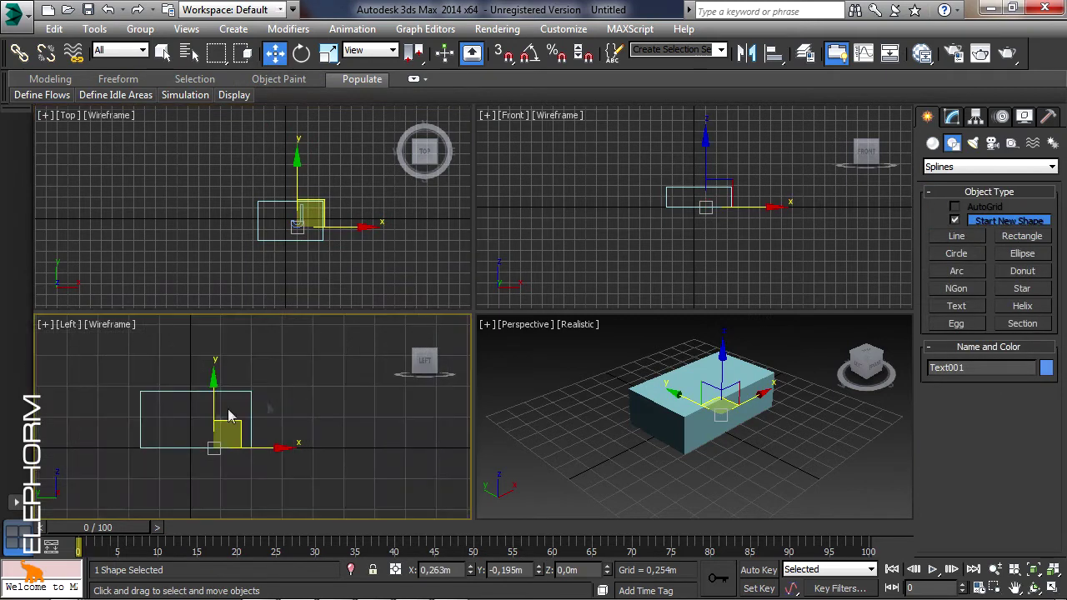
{"action": "left_click_drag", "start_coordinate": [214, 416], "coordinate": [215, 342]}
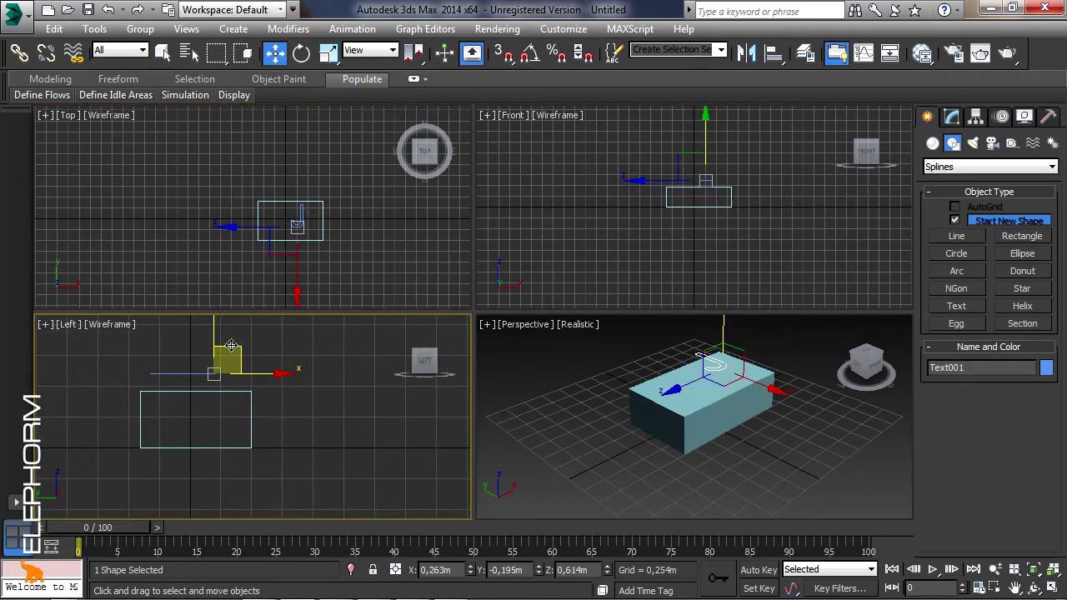
{"action": "middle_click_drag", "start_coordinate": [236, 392], "coordinate": [321, 379]}
{"action": "scroll", "coordinate": [314, 409], "scroll_direction": "up", "scroll_amount": 2}
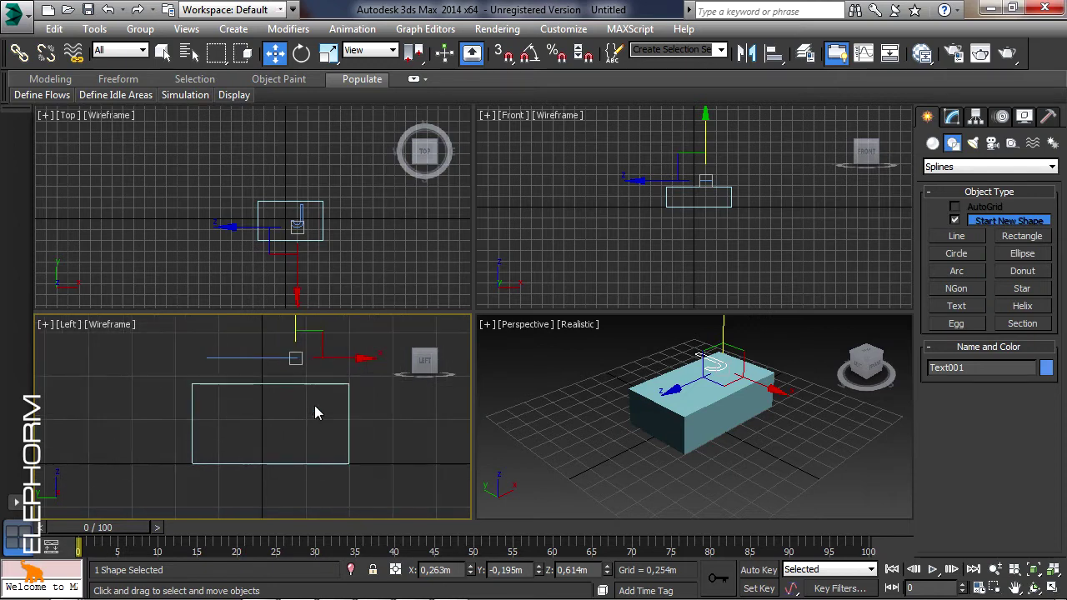
- Move the J text horizontally to centre it over the box, and deselect it
{"action": "right_click", "coordinate": [697, 382]}
{"action": "left_click_drag", "start_coordinate": [752, 354], "coordinate": [740, 362]}
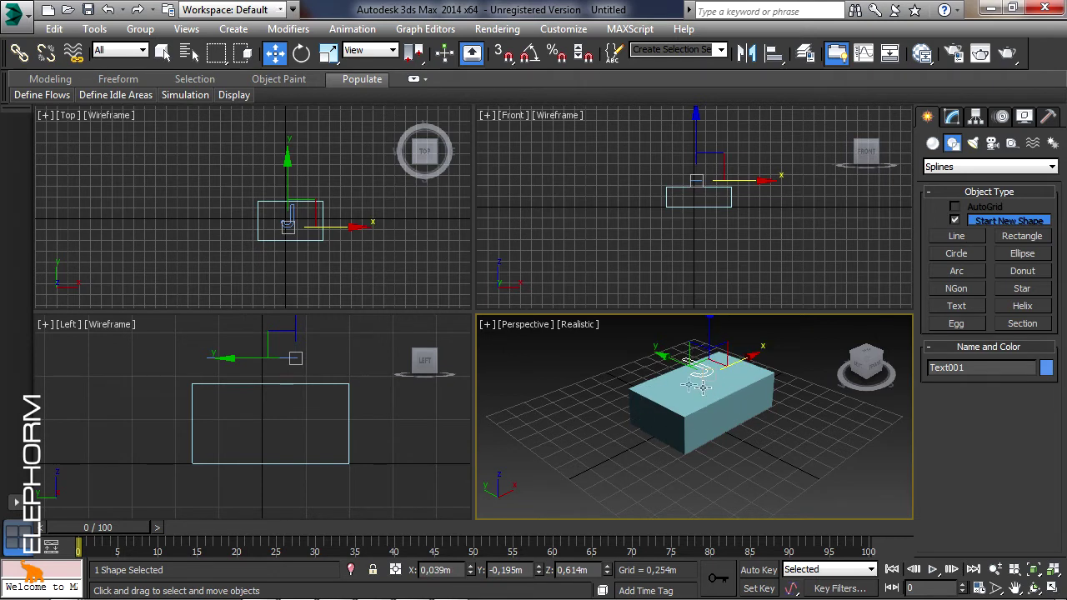
{"action": "middle_click_drag", "start_coordinate": [306, 264], "coordinate": [278, 276]}
{"action": "scroll", "coordinate": [278, 276], "scroll_direction": "up", "scroll_amount": 4}
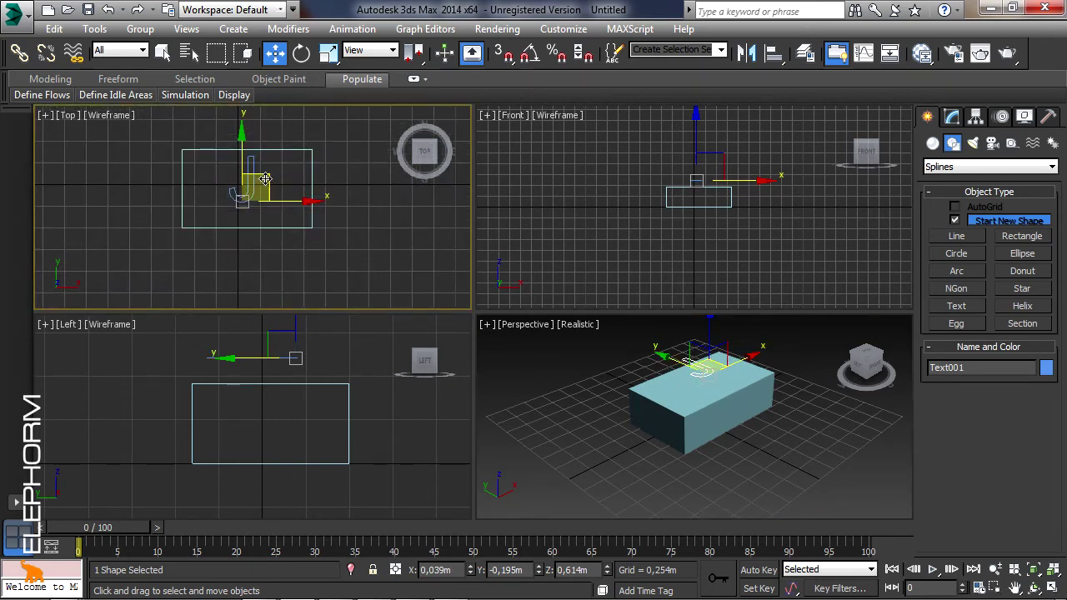
{"action": "left_click_drag", "start_coordinate": [262, 185], "coordinate": [267, 189]}
{"action": "left_click", "coordinate": [305, 242]}
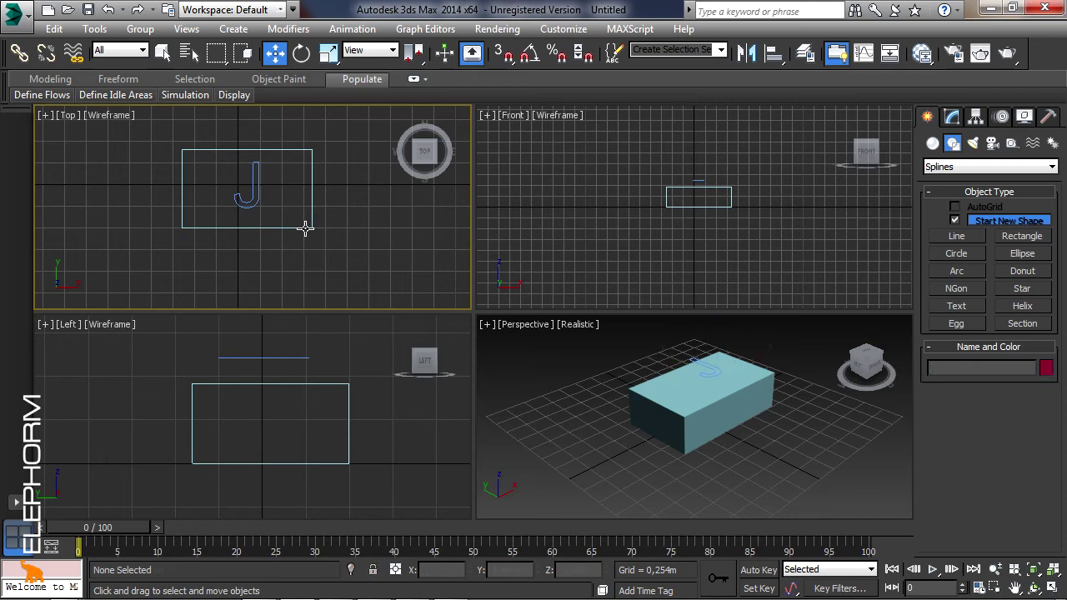
- Turn the box into a ShapeMerge compound object with the J text picked as an instanced shape
{"action": "left_click", "coordinate": [305, 228]}
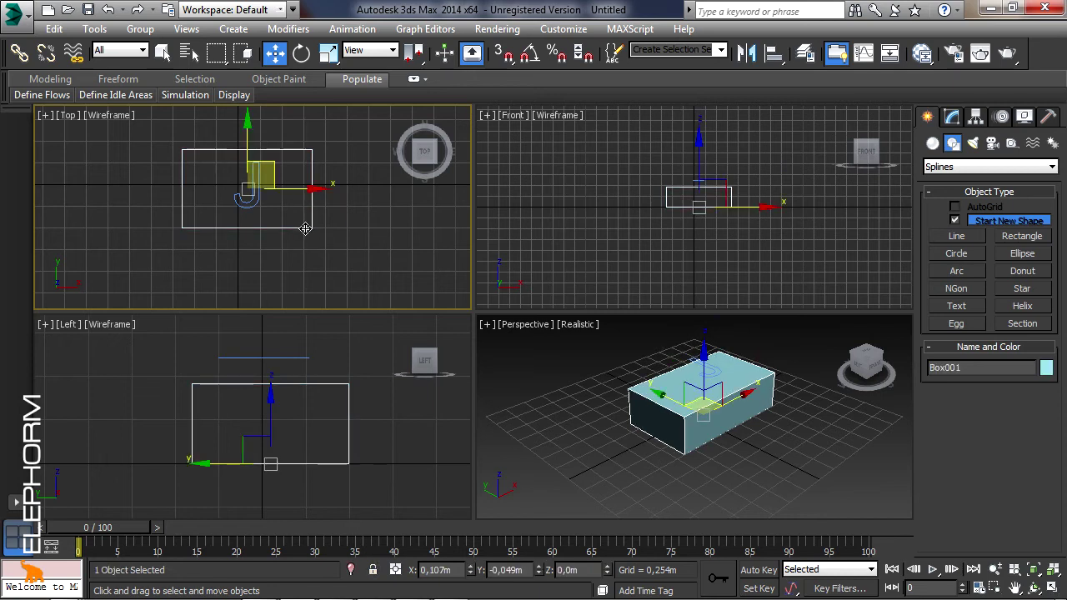
{"action": "left_click", "coordinate": [932, 143]}
{"action": "left_click", "coordinate": [963, 171]}
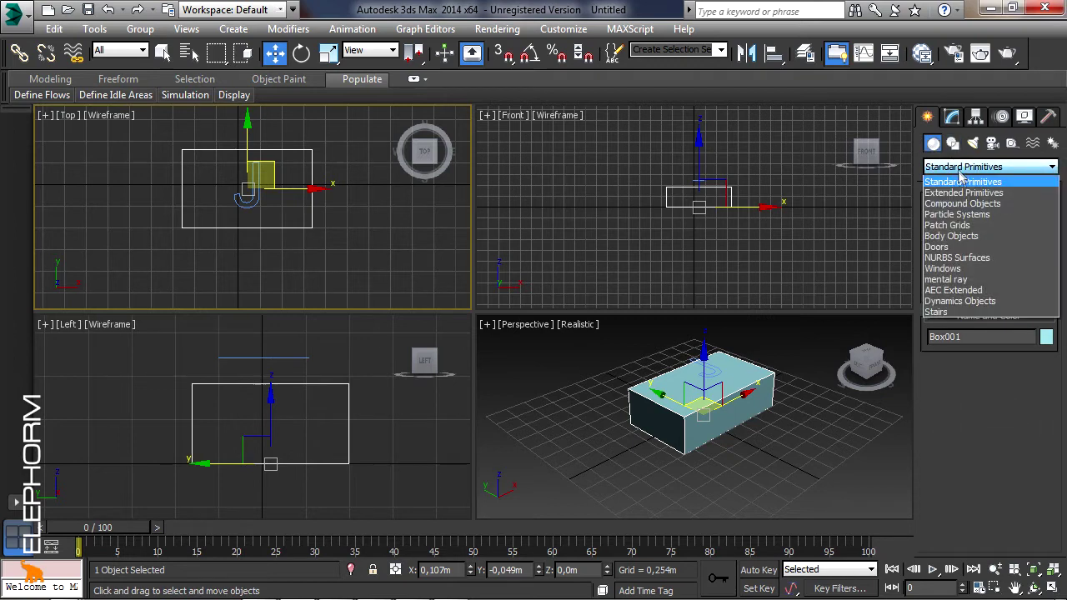
{"action": "left_click", "coordinate": [959, 200]}
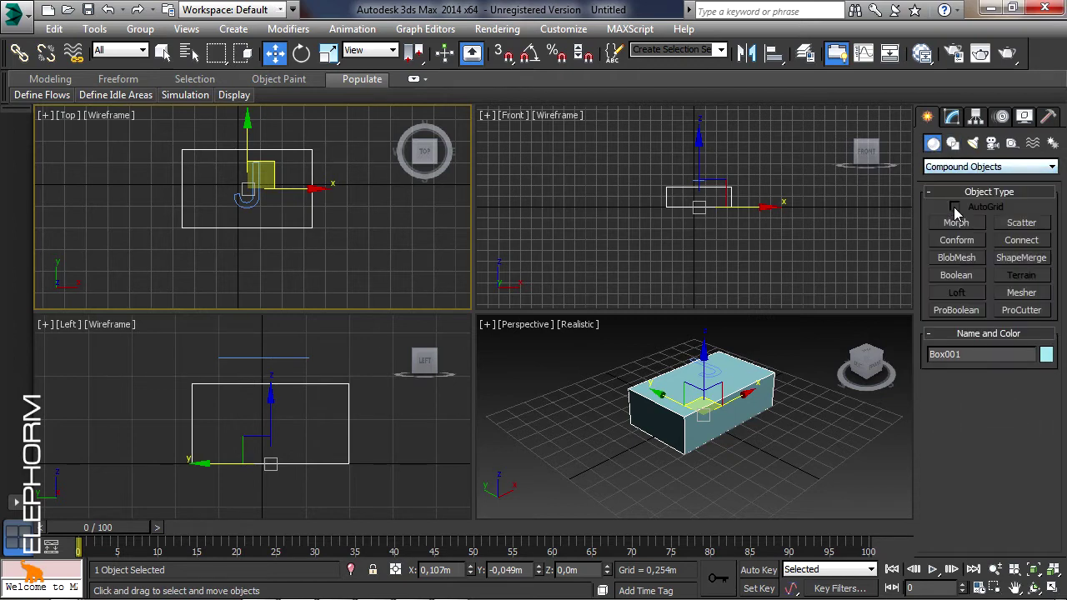
{"action": "left_click", "coordinate": [1019, 260]}
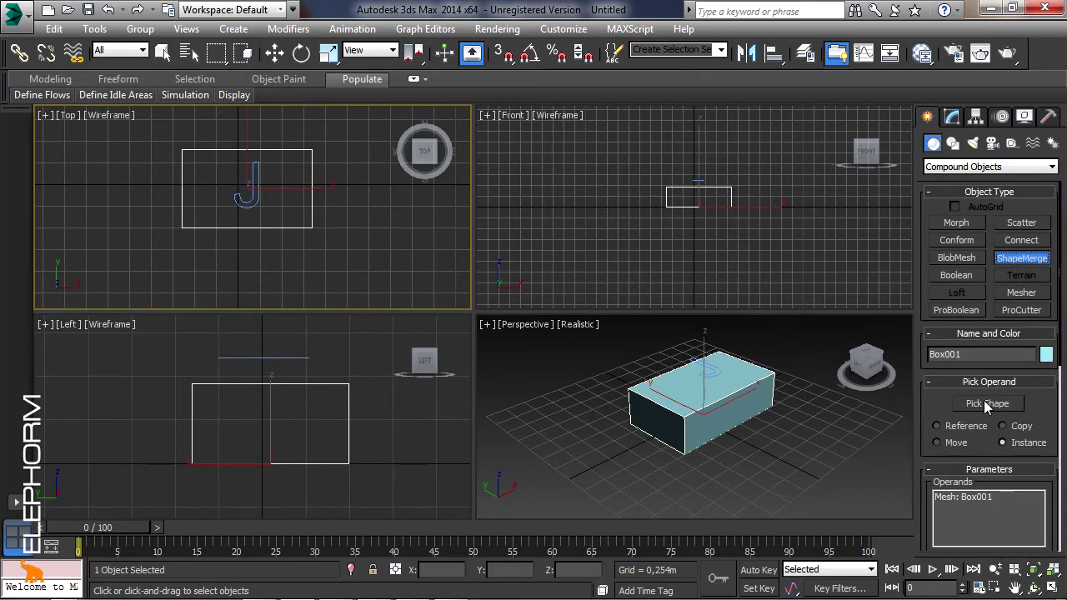
{"action": "left_click", "coordinate": [985, 404]}
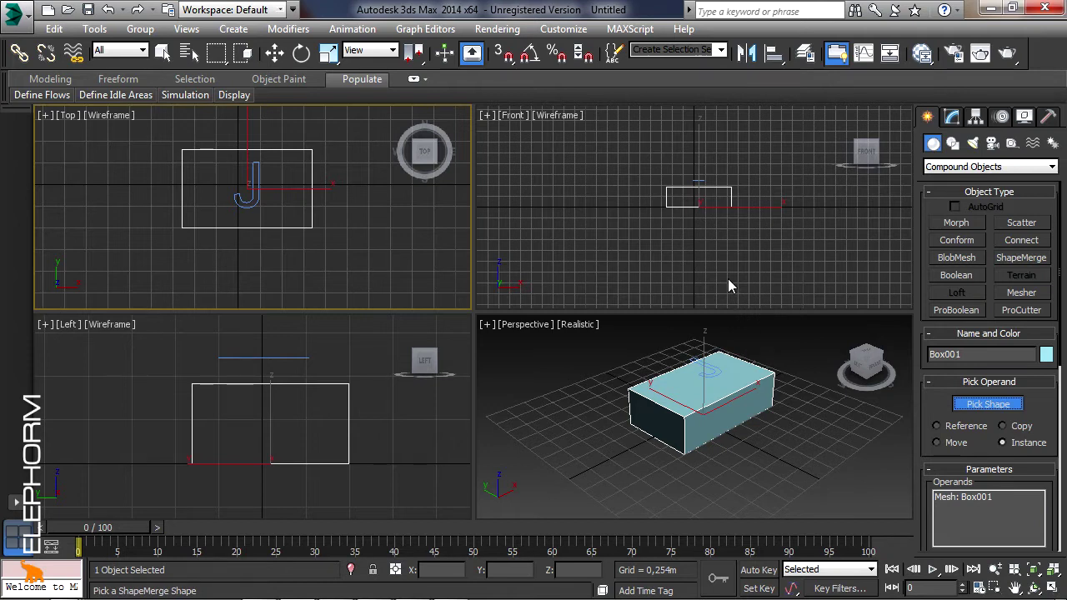
{"action": "left_click", "coordinate": [256, 198]}
- Set the ShapeMerge operation to Cookie Cutter and inspect the J-shaped cut on the box's top face
{"action": "scroll", "coordinate": [787, 404], "scroll_direction": "up", "scroll_amount": 4}
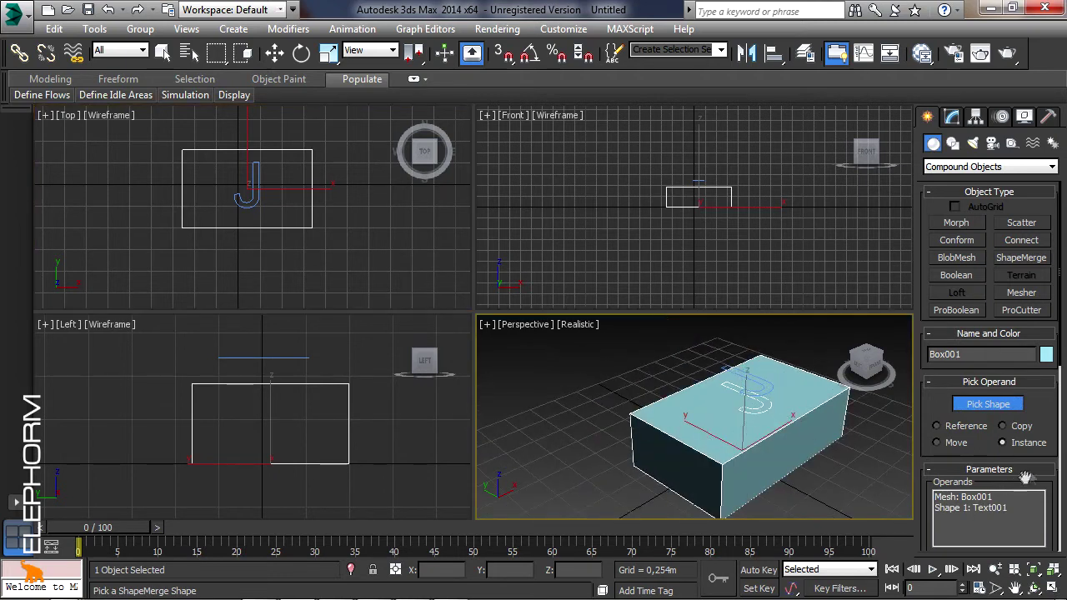
{"action": "left_click_drag", "start_coordinate": [1035, 457], "coordinate": [1043, 339]}
{"action": "scroll", "coordinate": [1043, 339], "scroll_direction": "down", "scroll_amount": 5}
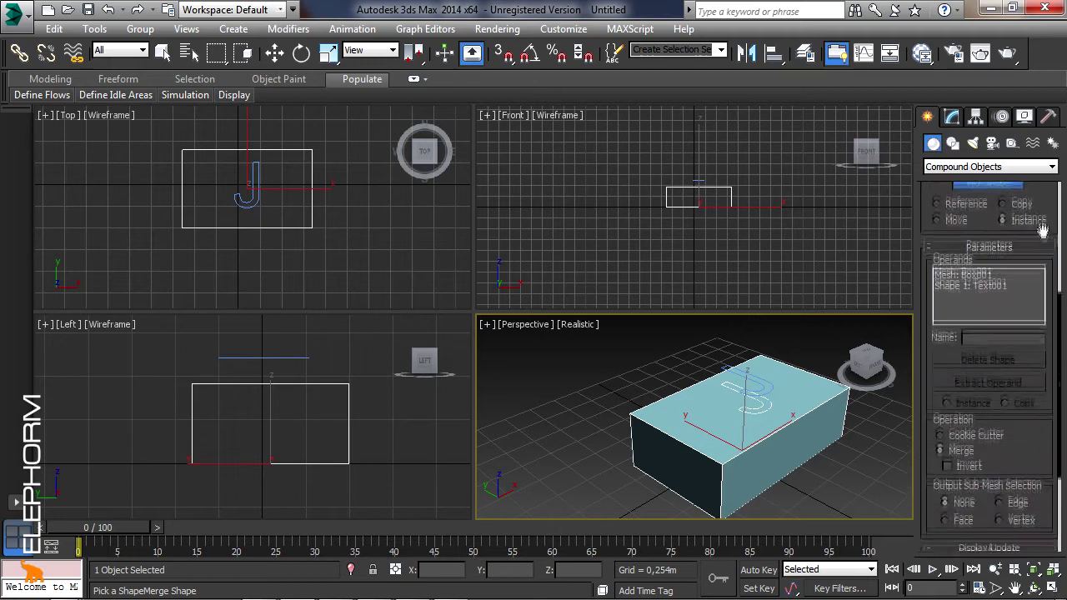
{"action": "left_click_drag", "start_coordinate": [1022, 393], "coordinate": [1029, 275]}
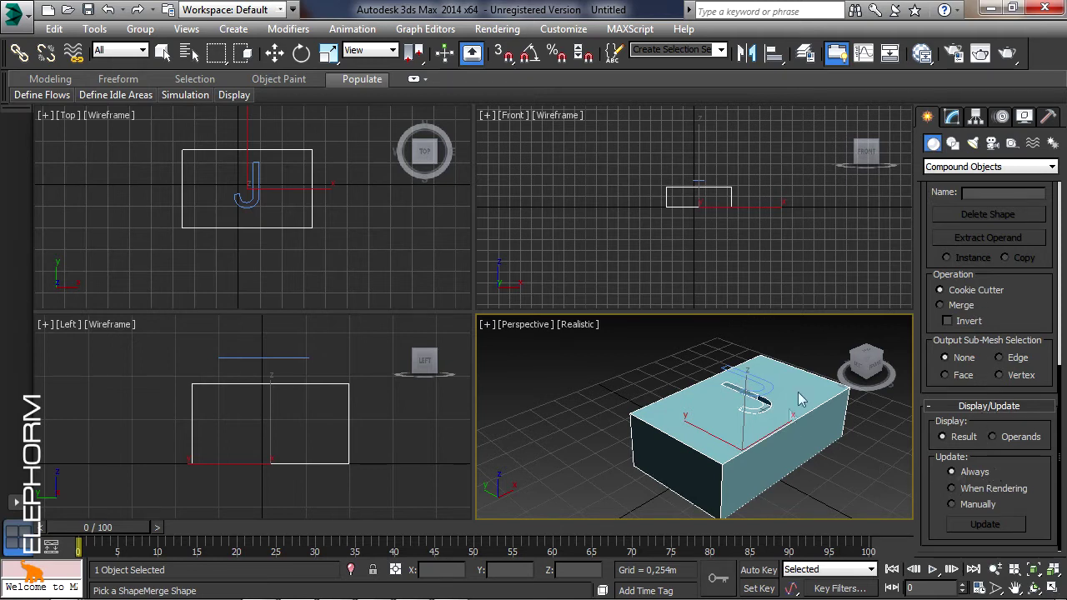
{"action": "scroll", "coordinate": [779, 436], "scroll_direction": "up", "scroll_amount": 6}
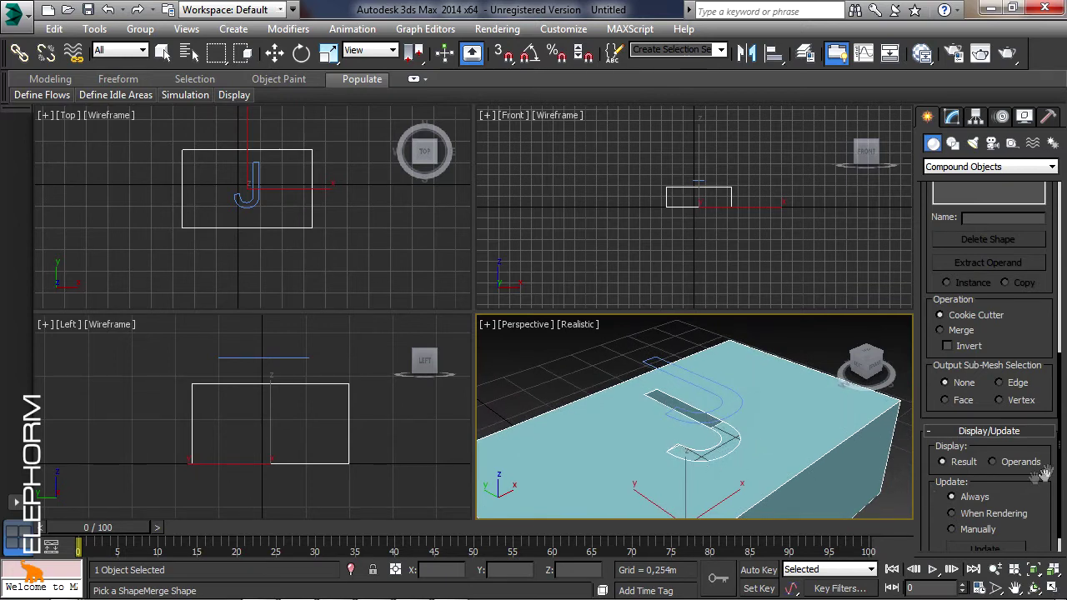
- Set the ShapeMerge operation back to Merge
{"action": "left_click", "coordinate": [961, 331]}
{"action": "scroll", "coordinate": [815, 416], "scroll_direction": "down", "scroll_amount": 4}
{"action": "middle_click_drag", "start_coordinate": [806, 429], "coordinate": [780, 421]}
{"action": "scroll", "coordinate": [1051, 312], "scroll_direction": "up", "scroll_amount": 5}
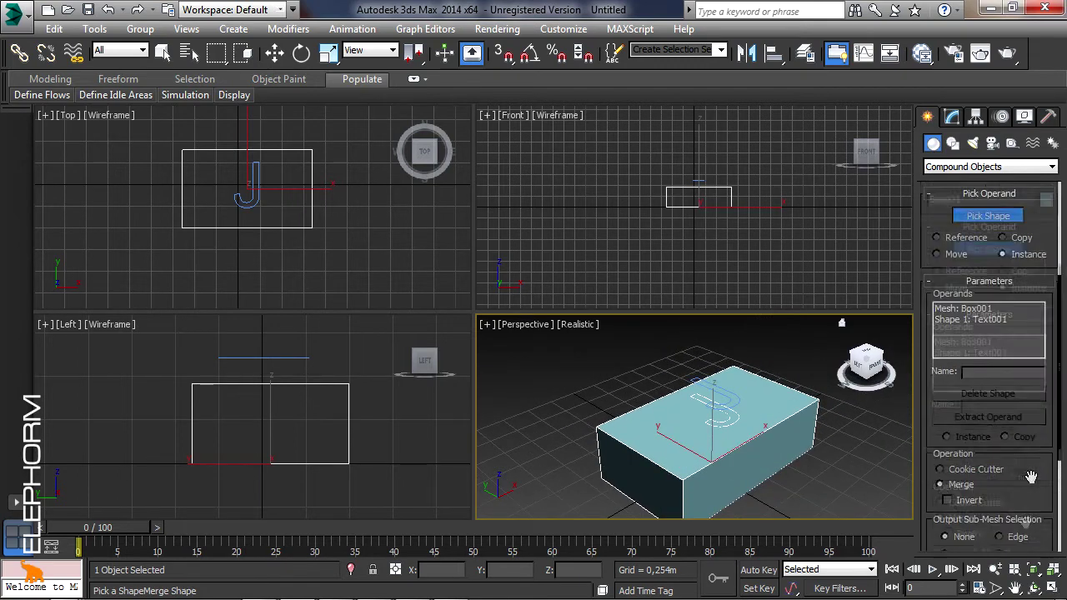
{"action": "scroll", "coordinate": [1049, 344], "scroll_direction": "up", "scroll_amount": 2}
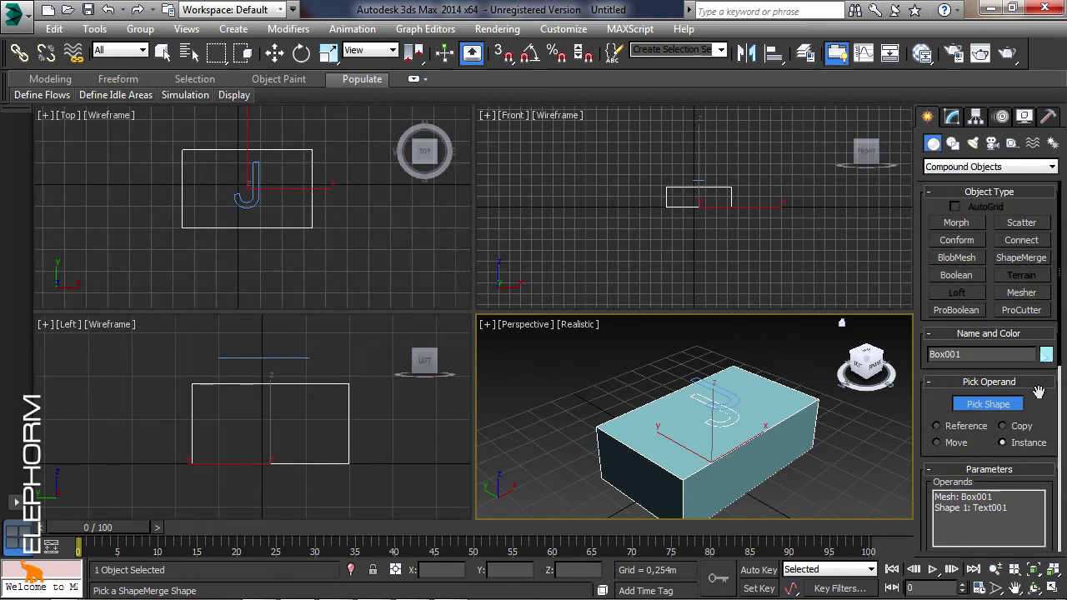
- Add an Edit Poly modifier to the box and select its J-shaped polygon at Polygon level
{"action": "left_click", "coordinate": [951, 116]}
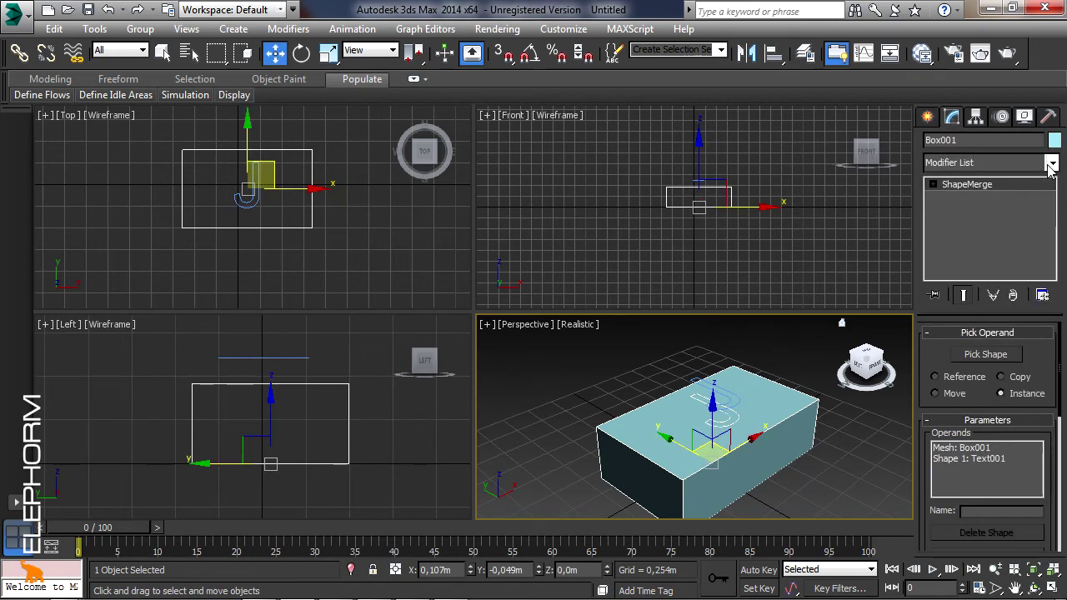
{"action": "left_click", "coordinate": [1050, 165]}
{"action": "left_click_drag", "start_coordinate": [1054, 223], "coordinate": [1053, 284]}
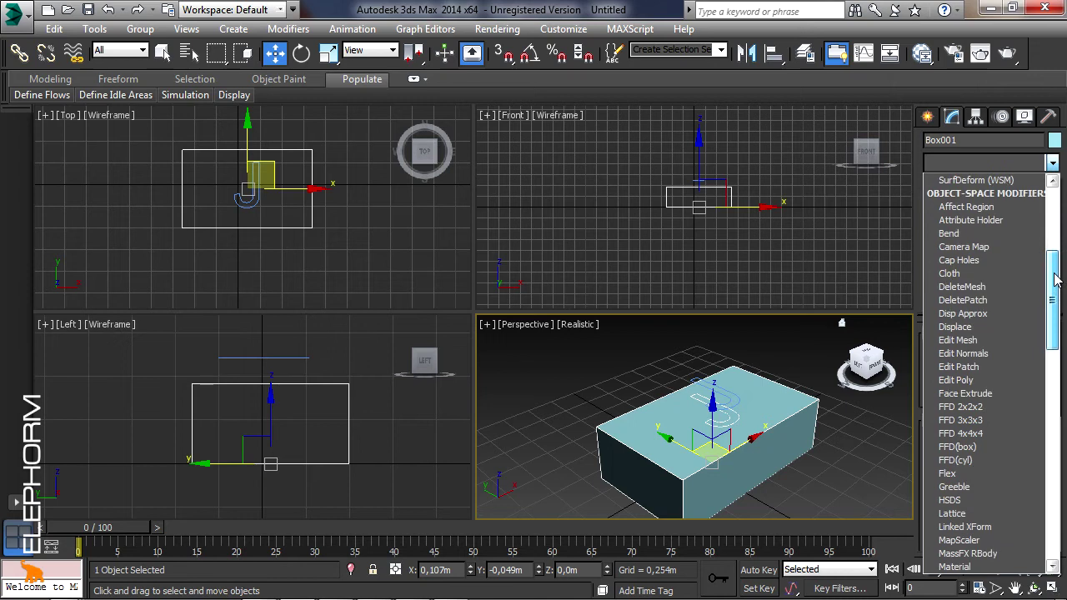
{"action": "left_click", "coordinate": [967, 381]}
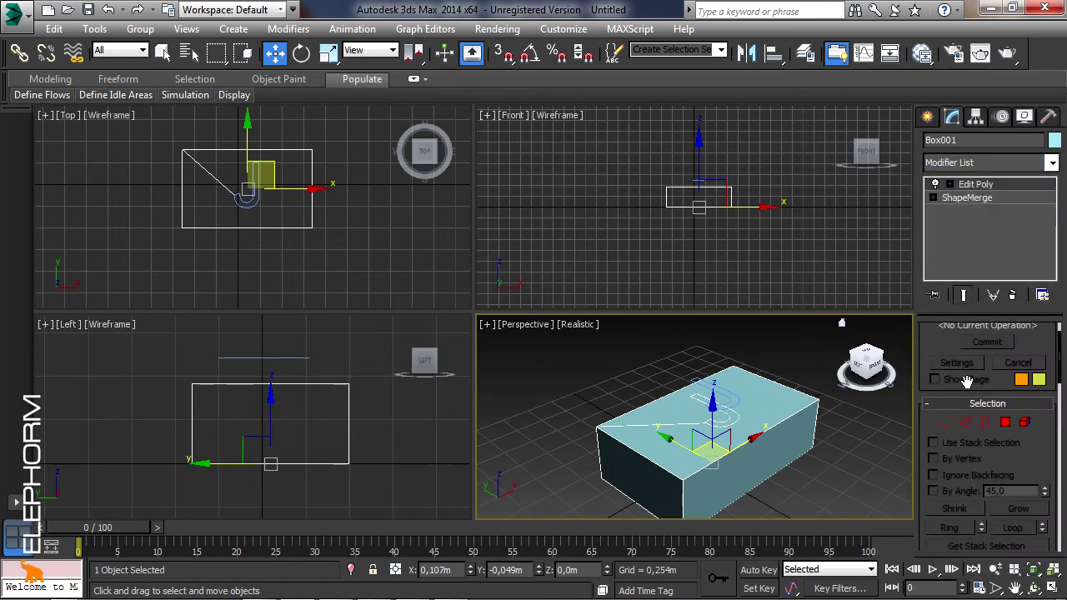
{"action": "left_click", "coordinate": [1007, 424]}
{"action": "left_click", "coordinate": [712, 412]}
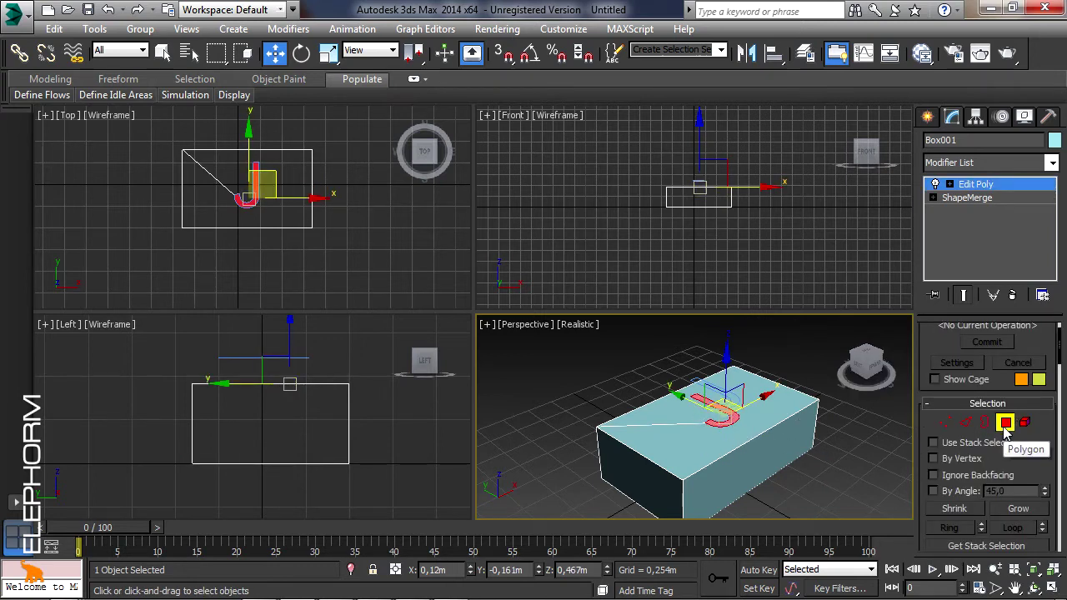
{"action": "left_click", "coordinate": [949, 184]}
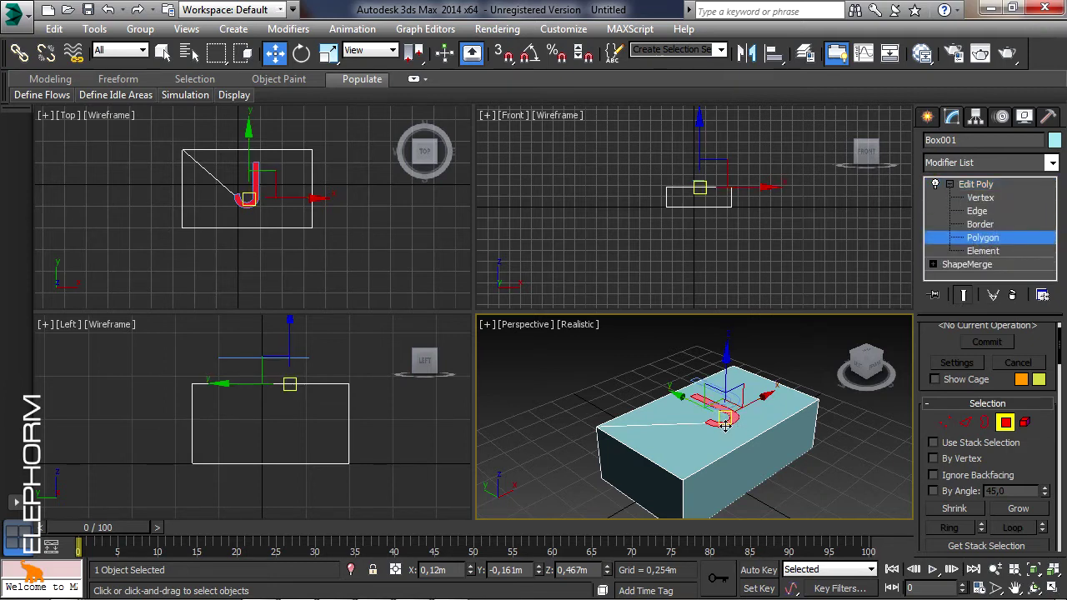
- Extrude the selected J polygon upward from the box's top face
{"action": "left_click_drag", "start_coordinate": [1029, 450], "coordinate": [1037, 245]}
{"action": "left_click_drag", "start_coordinate": [1006, 412], "coordinate": [1003, 361]}
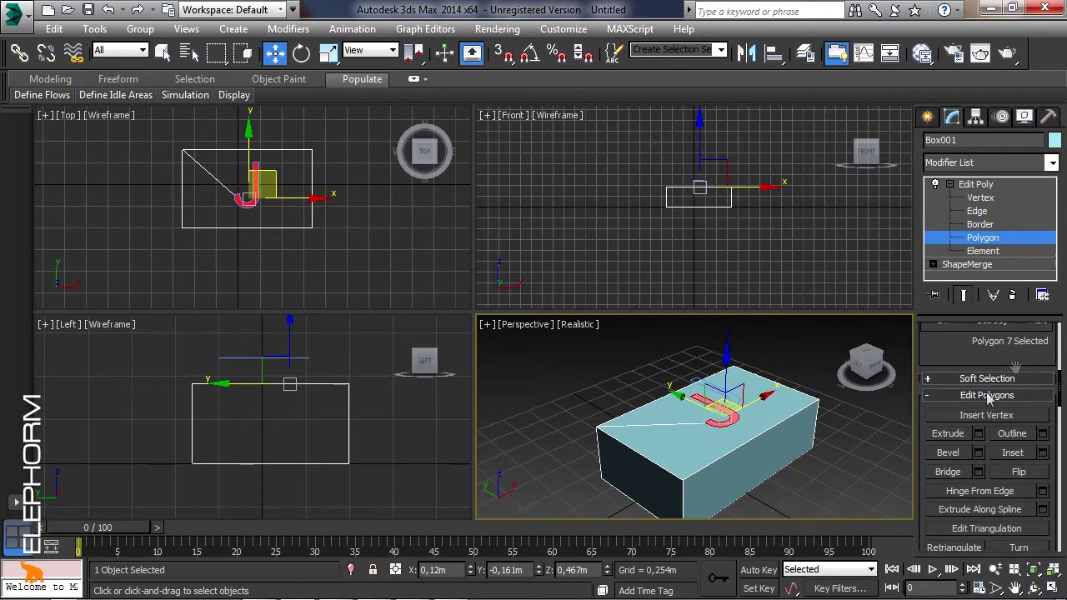
{"action": "left_click", "coordinate": [947, 434]}
{"action": "left_click_drag", "start_coordinate": [730, 415], "coordinate": [757, 406]}
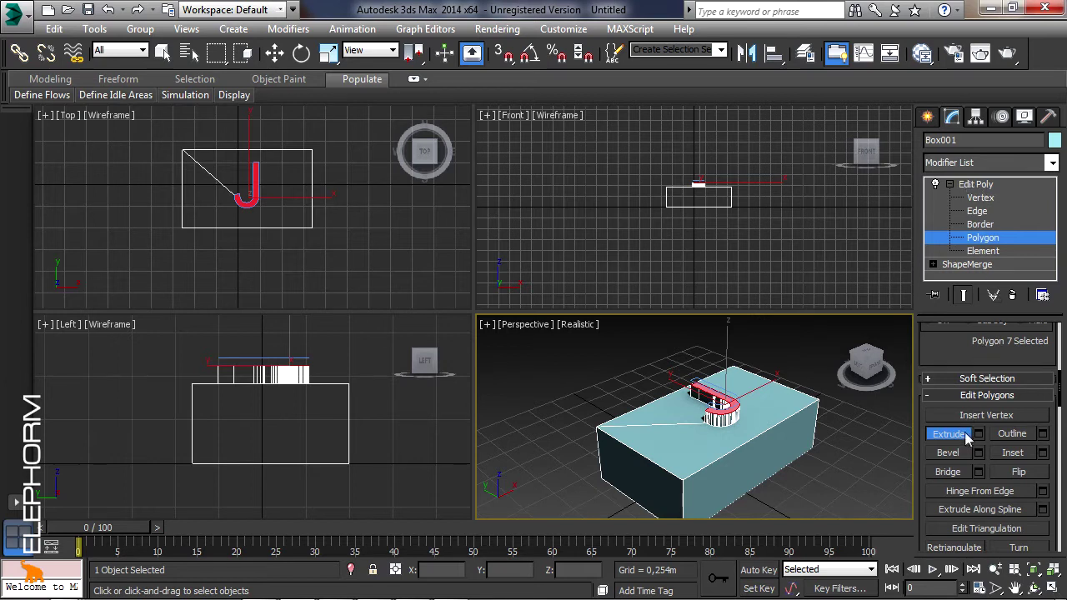
- Leave Polygon level and remove the Edit Poly modifier from the box's stack
{"action": "left_click", "coordinate": [992, 240]}
{"action": "left_click", "coordinate": [950, 184]}
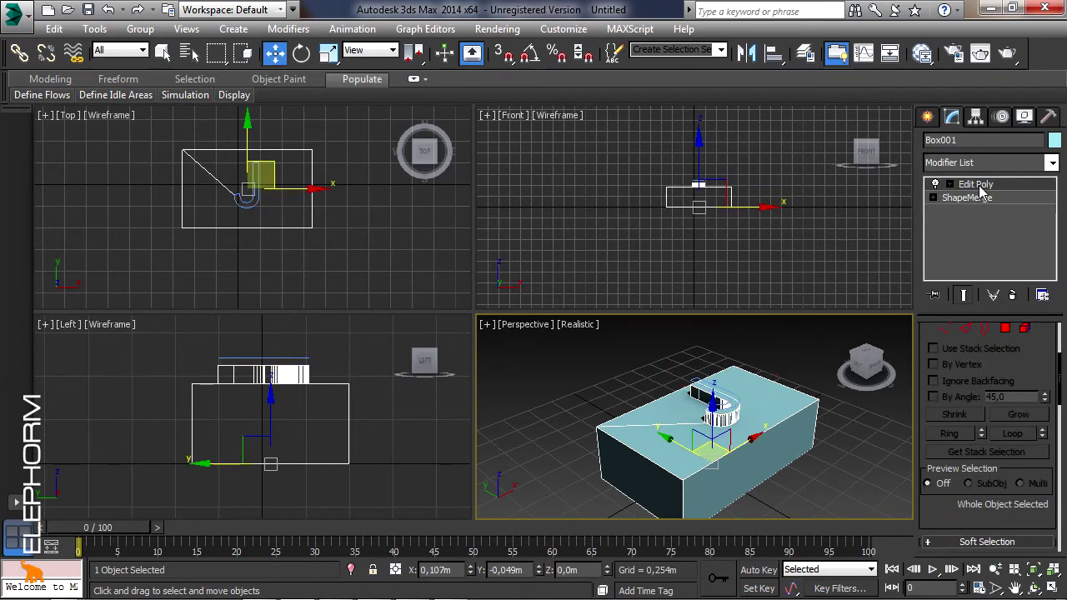
{"action": "left_click", "coordinate": [980, 186]}
{"action": "left_click", "coordinate": [973, 187]}
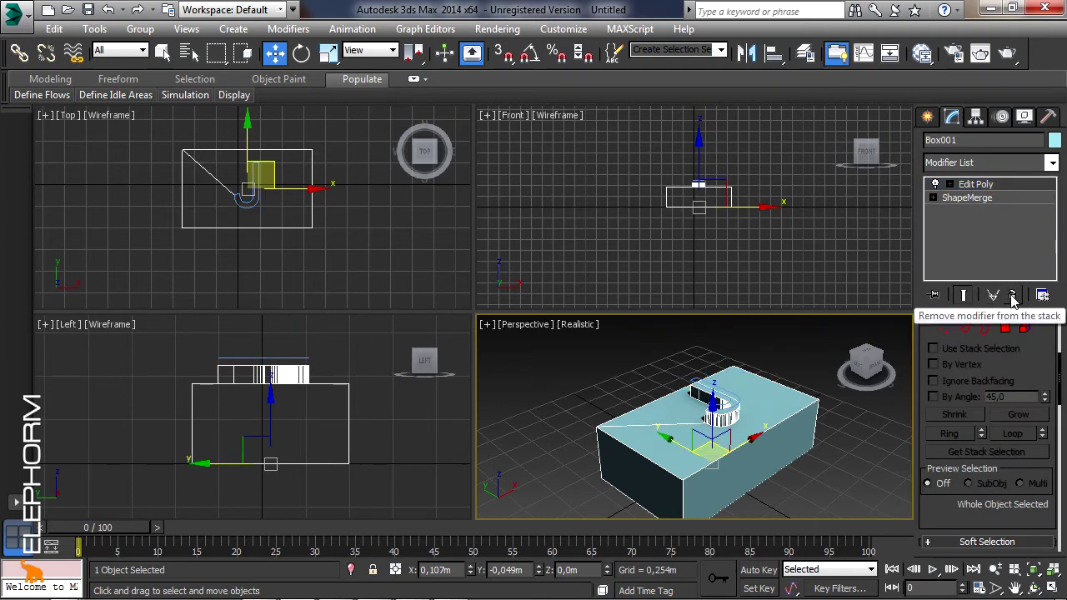
{"action": "left_click", "coordinate": [1013, 297]}
- Expand ShapeMerge in the box's stack, check its Operands level, and set the operation to Cookie Cutter
{"action": "left_click", "coordinate": [935, 185]}
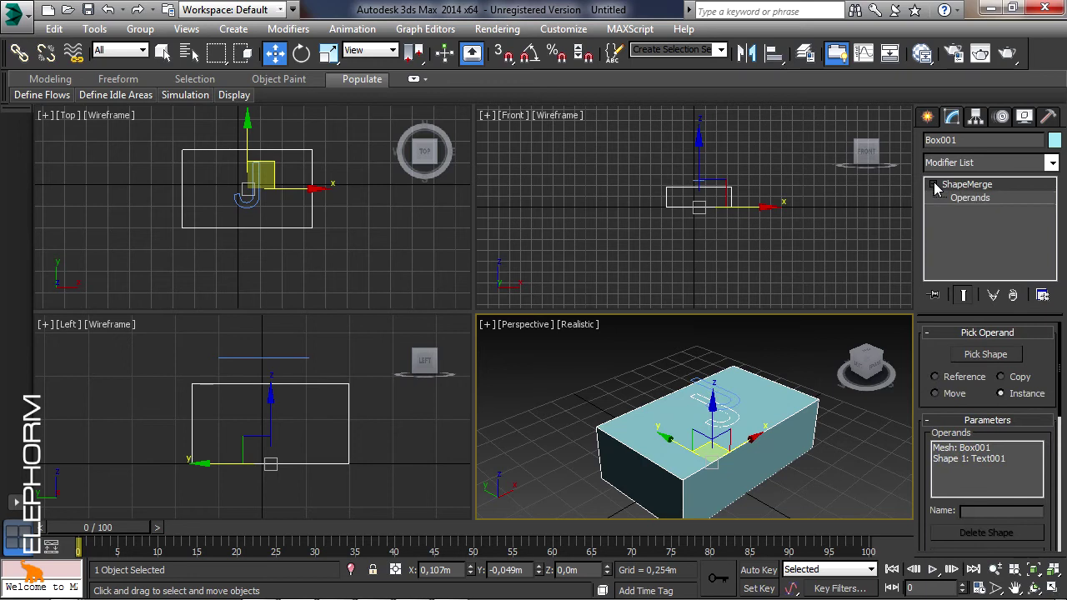
{"action": "left_click", "coordinate": [967, 198]}
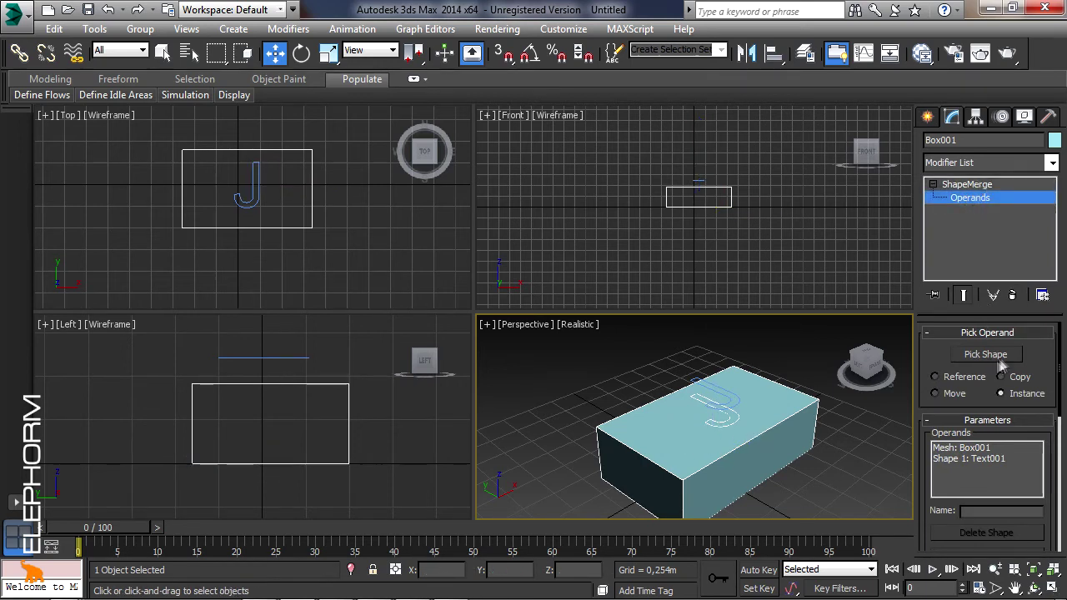
{"action": "left_click", "coordinate": [985, 199]}
{"action": "scroll", "coordinate": [1047, 473], "scroll_direction": "down", "scroll_amount": 5}
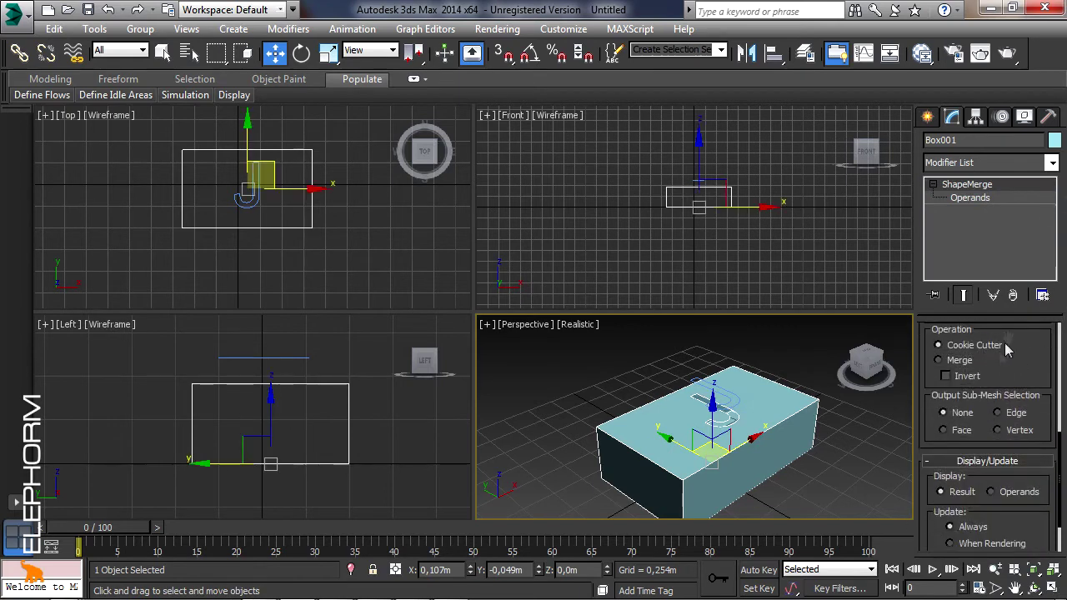
- At the Operands level, select the Text001 shape operand and extract it as an instance
{"action": "left_click", "coordinate": [980, 198]}
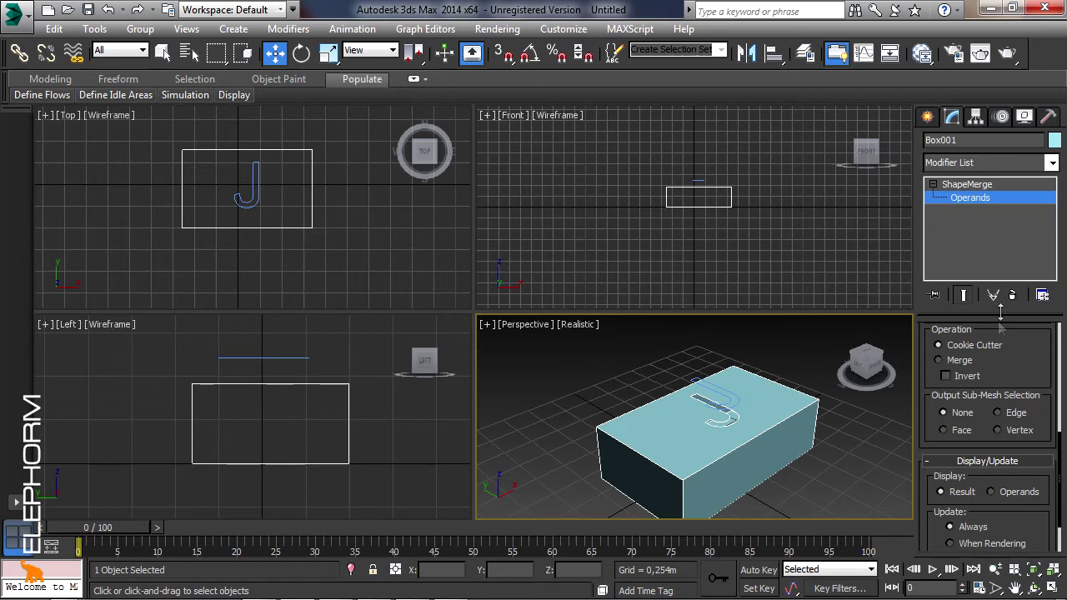
{"action": "scroll", "coordinate": [1017, 383], "scroll_direction": "up", "scroll_amount": 5}
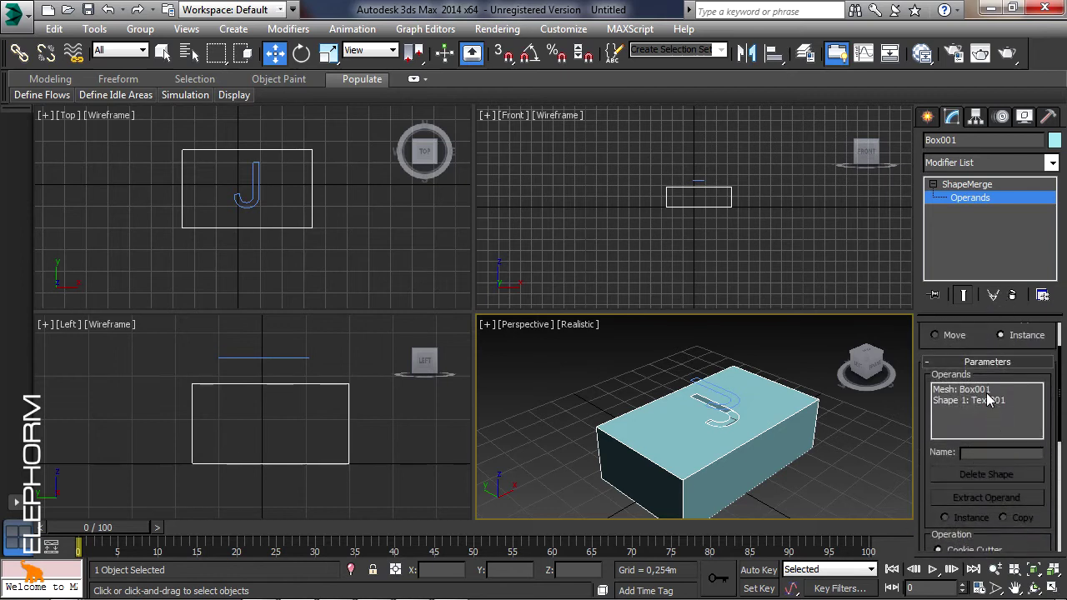
{"action": "left_click", "coordinate": [989, 401]}
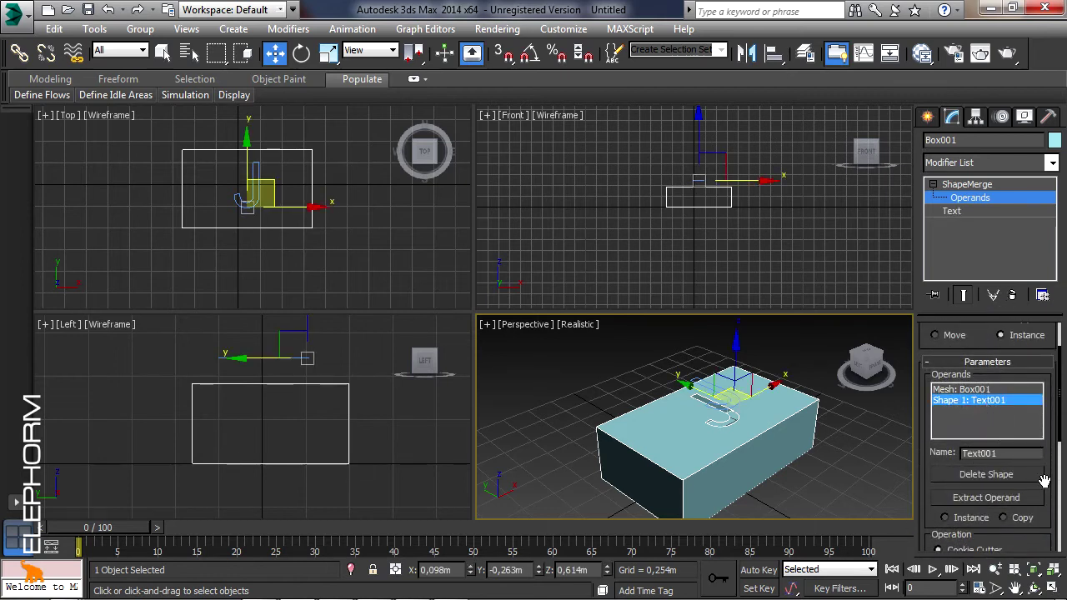
{"action": "left_click_drag", "start_coordinate": [1047, 483], "coordinate": [1053, 379]}
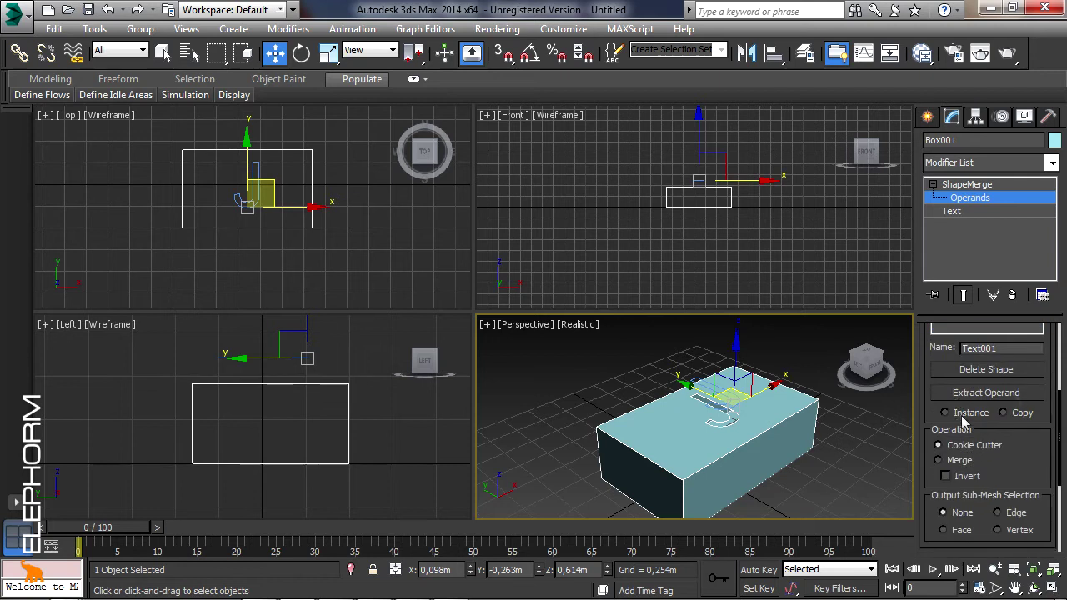
{"action": "left_click", "coordinate": [990, 398]}
- Leave the Operands level and move the extracted text instance along X off the box, to about X -1.151 m
{"action": "scroll", "coordinate": [334, 260], "scroll_direction": "up", "scroll_amount": 3}
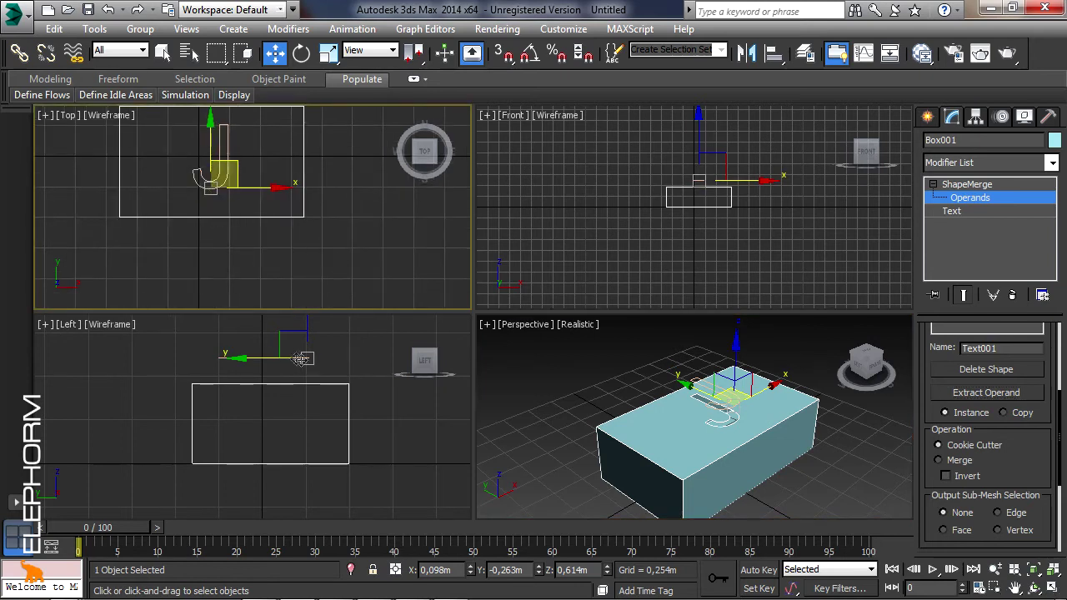
{"action": "left_click_drag", "start_coordinate": [228, 145], "coordinate": [250, 203]}
{"action": "left_click", "coordinate": [705, 387]}
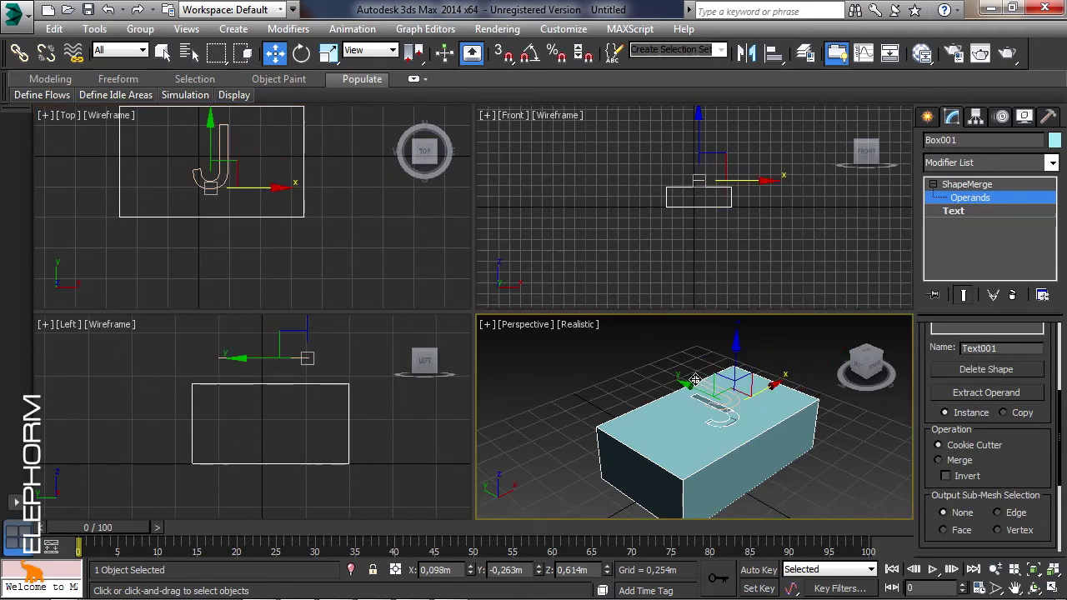
{"action": "left_click", "coordinate": [967, 198]}
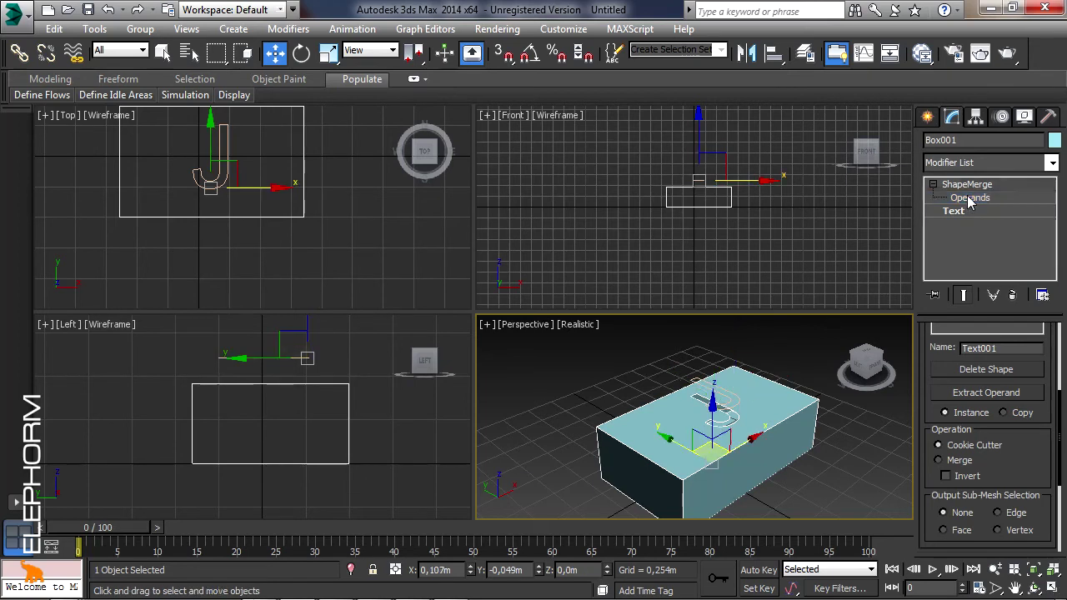
{"action": "left_click", "coordinate": [698, 385]}
{"action": "left_click_drag", "start_coordinate": [737, 383], "coordinate": [611, 450]}
- Change the extracted text instance's wording from the single letter to "Jer"
{"action": "left_click", "coordinate": [969, 500]}
{"action": "type", "text": "e"}
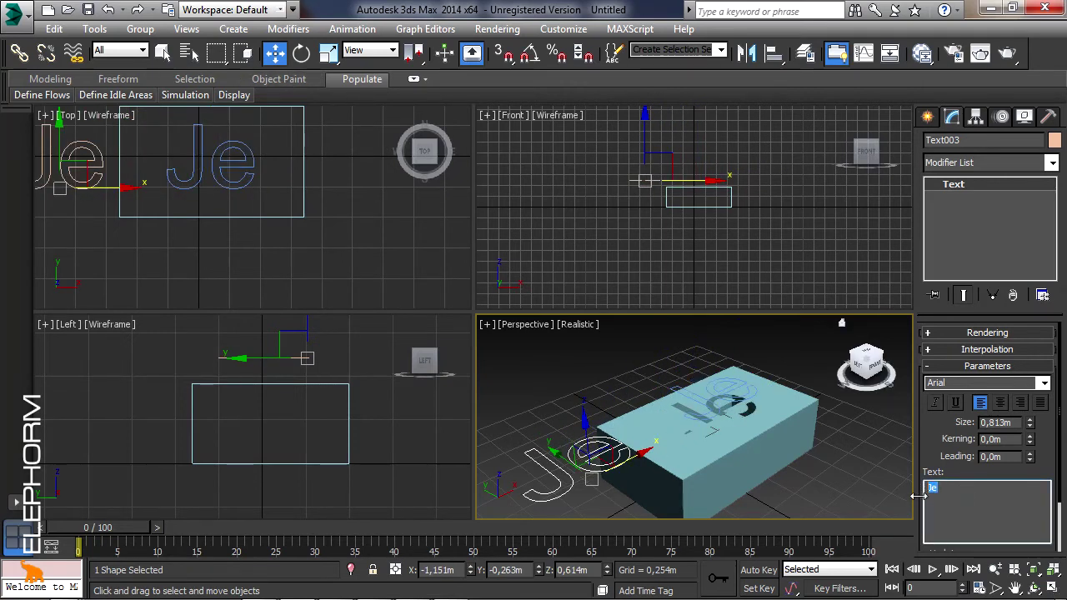
{"action": "key", "text": "BackSpace"}
{"action": "type", "text": "er"}
{"action": "key", "text": "BackSpace"}
{"action": "key", "text": "BackSpace"}
{"action": "type", "text": "Jer"}
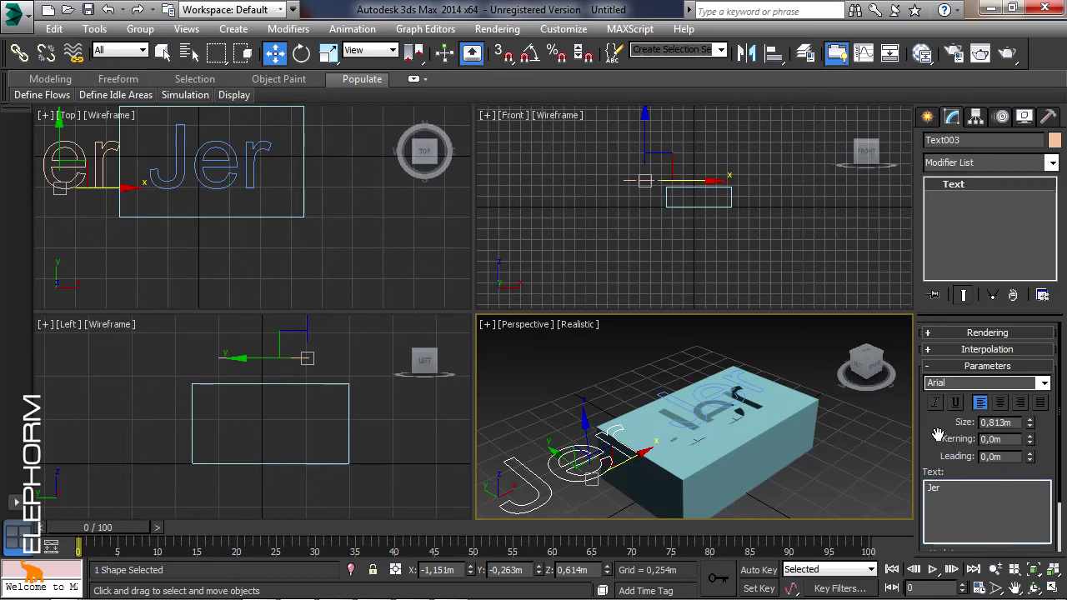
- Select the box again and shift its text operand along X to about 0.003 m within the ShapeMerge
{"action": "left_click", "coordinate": [719, 451]}
{"action": "left_click", "coordinate": [959, 211]}
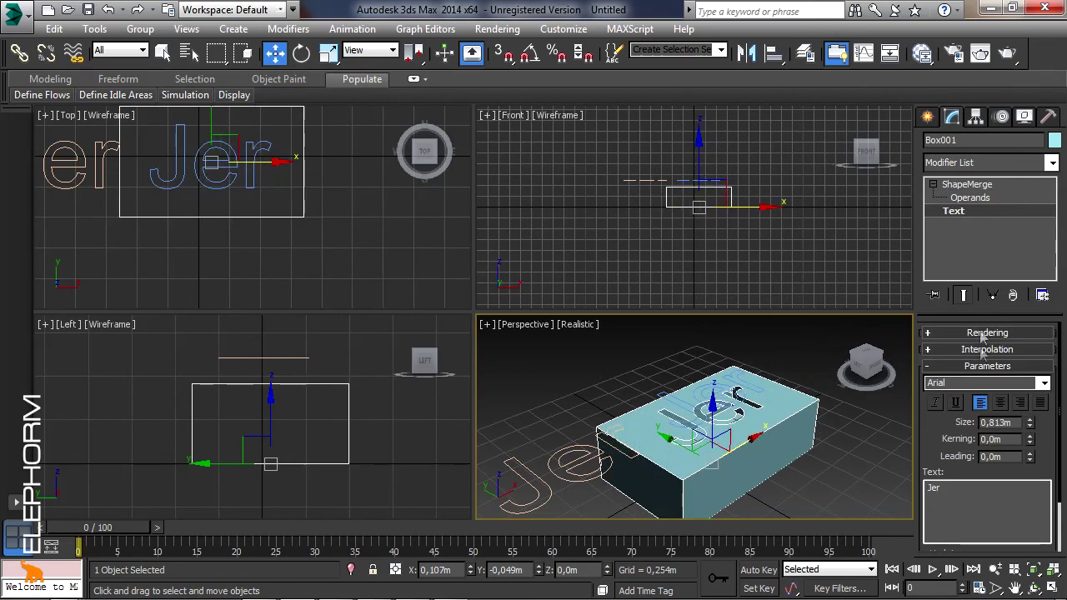
{"action": "left_click_drag", "start_coordinate": [771, 388], "coordinate": [750, 400]}
{"action": "left_click_drag", "start_coordinate": [1020, 450], "coordinate": [1032, 342]}
{"action": "left_click", "coordinate": [981, 213]}
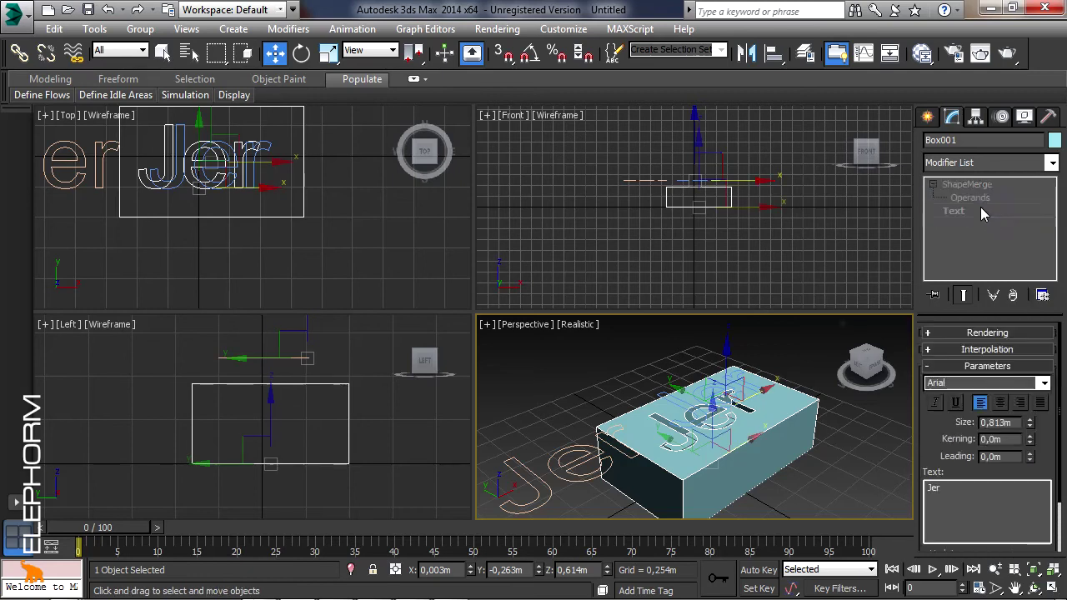